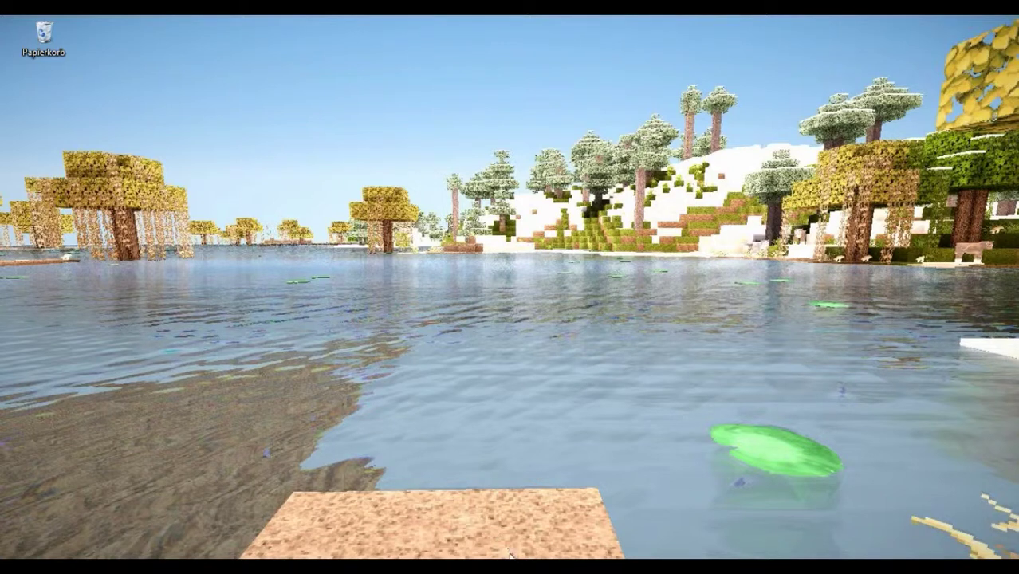
# Step: Bring up the MC-DL folder and run mcpatcher-2.4.3_03.exe, allowing it past the security warning
pyautogui.moveTo(529, 565)
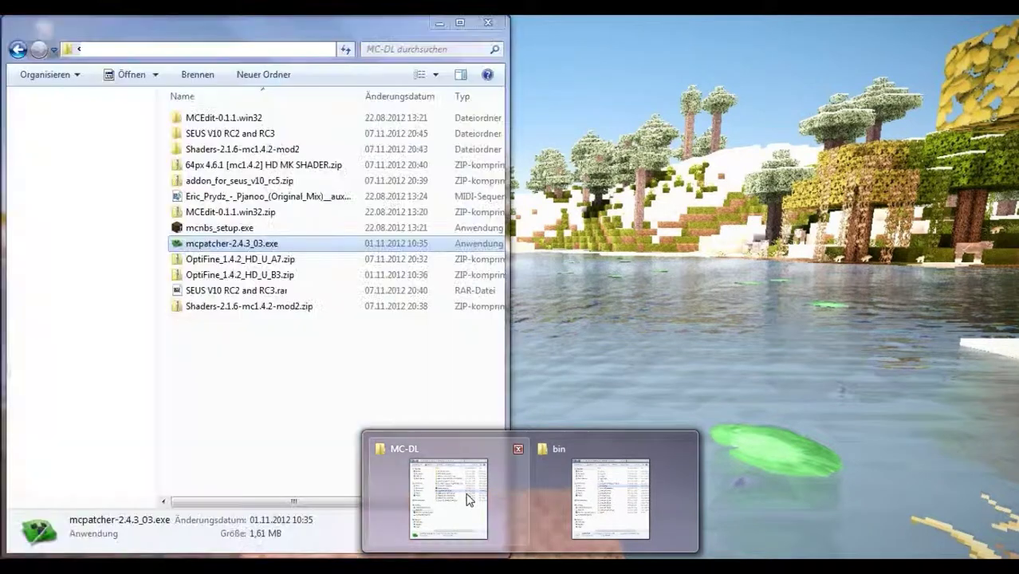
pyautogui.click(469, 500)
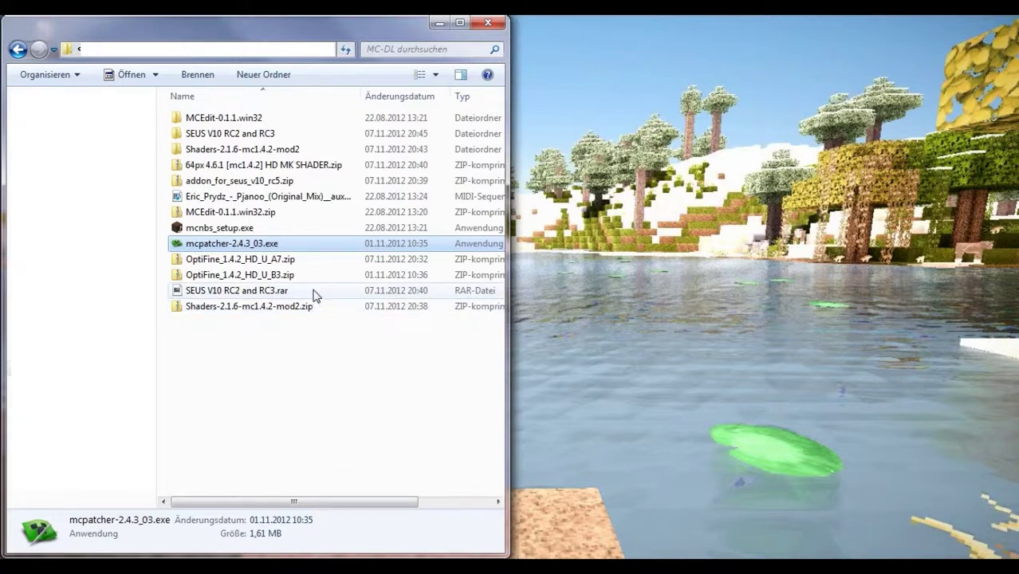
pyautogui.doubleClick(285, 247)
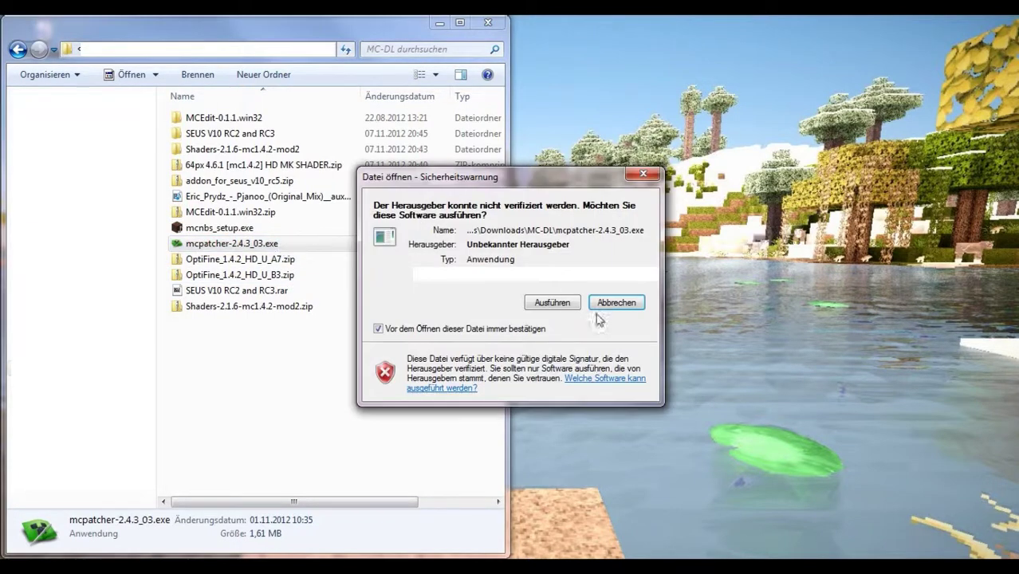
pyautogui.click(552, 303)
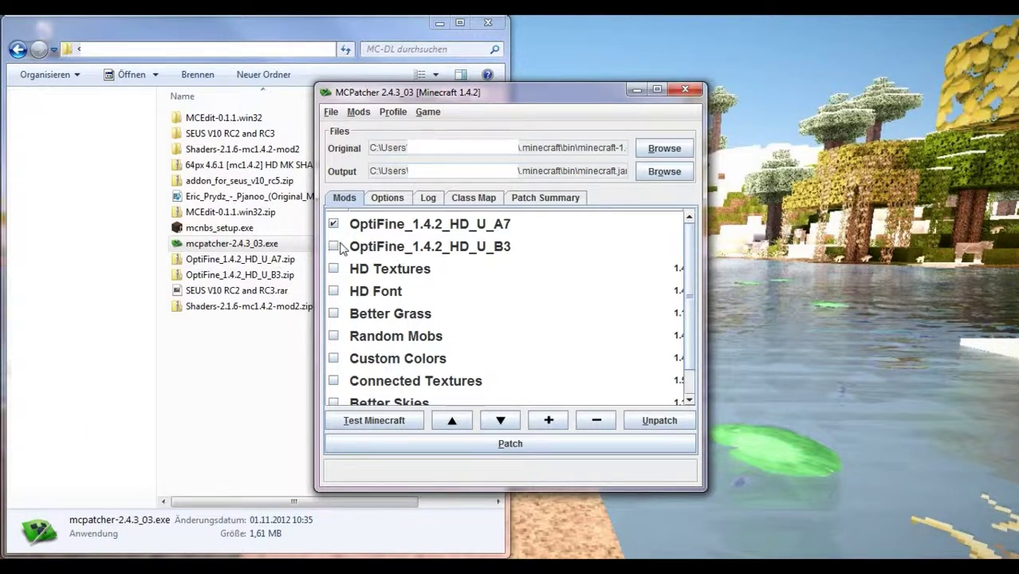
# Step: Try to add OptiFine_1.4.2_HD_U_A7.zip from the MC-DL folder as an external mod in MCPatcher
pyautogui.click(357, 113)
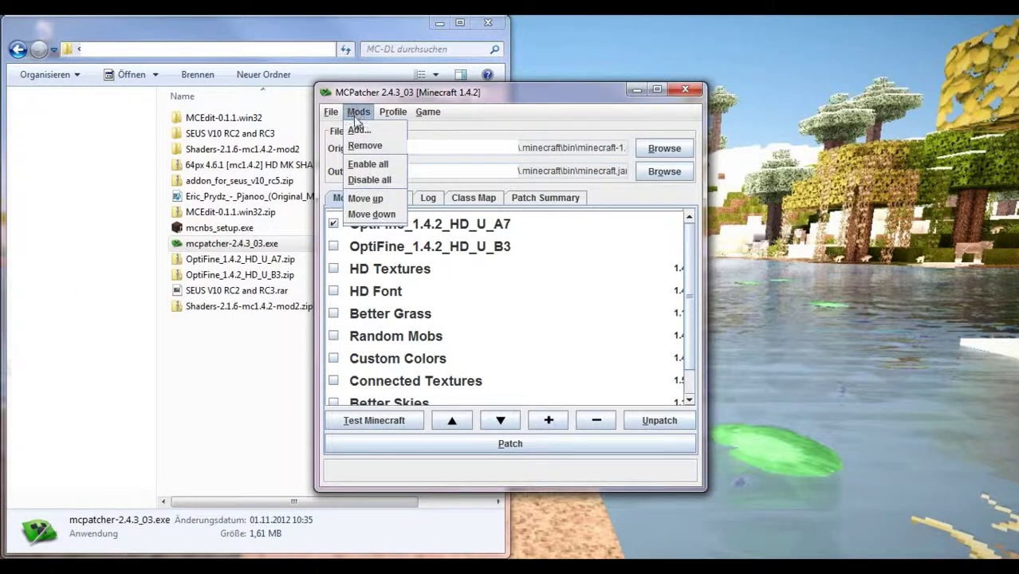
pyautogui.click(357, 131)
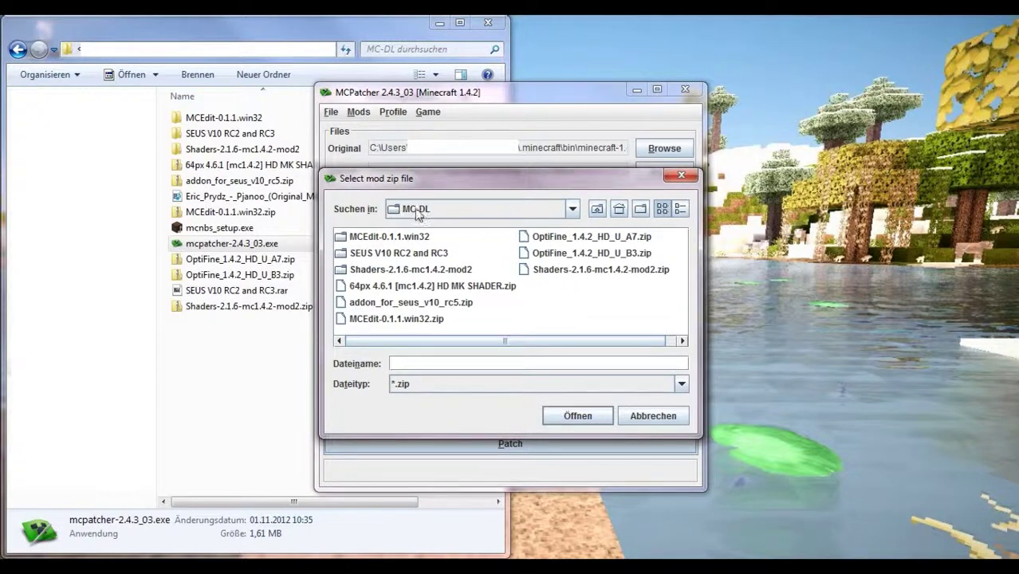
pyautogui.click(552, 236)
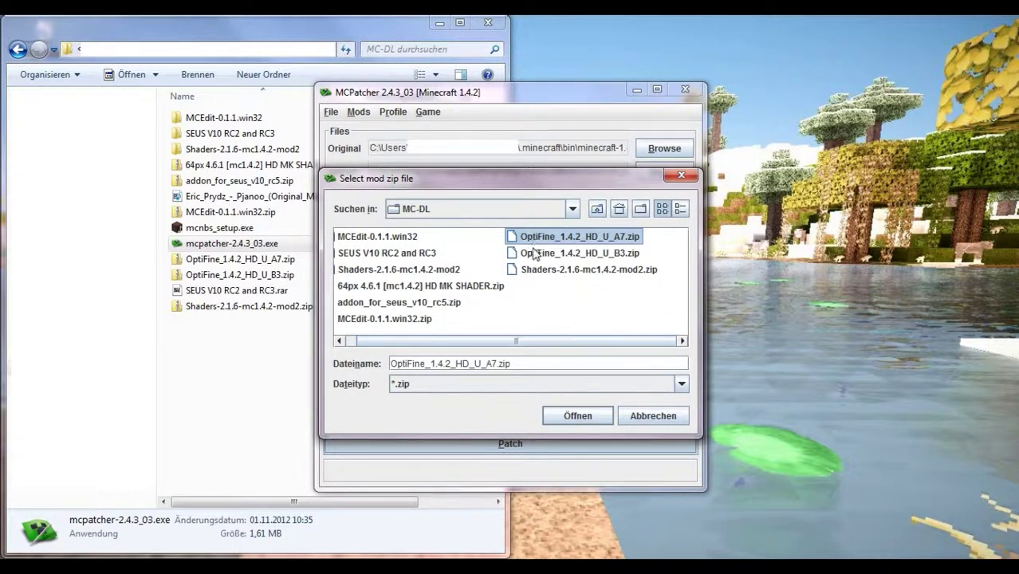
pyautogui.click(577, 418)
pyautogui.click(577, 418)
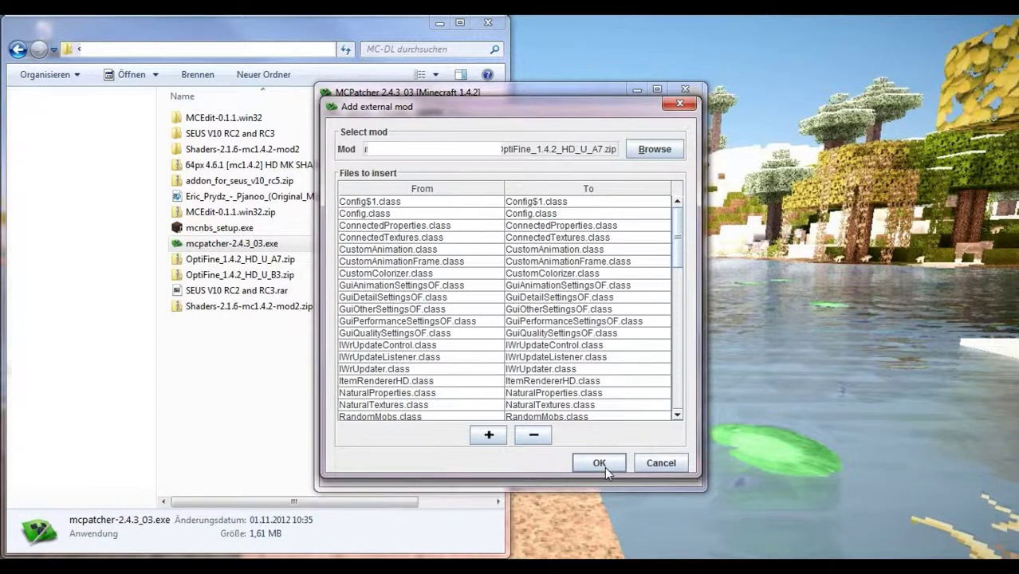
pyautogui.click(672, 466)
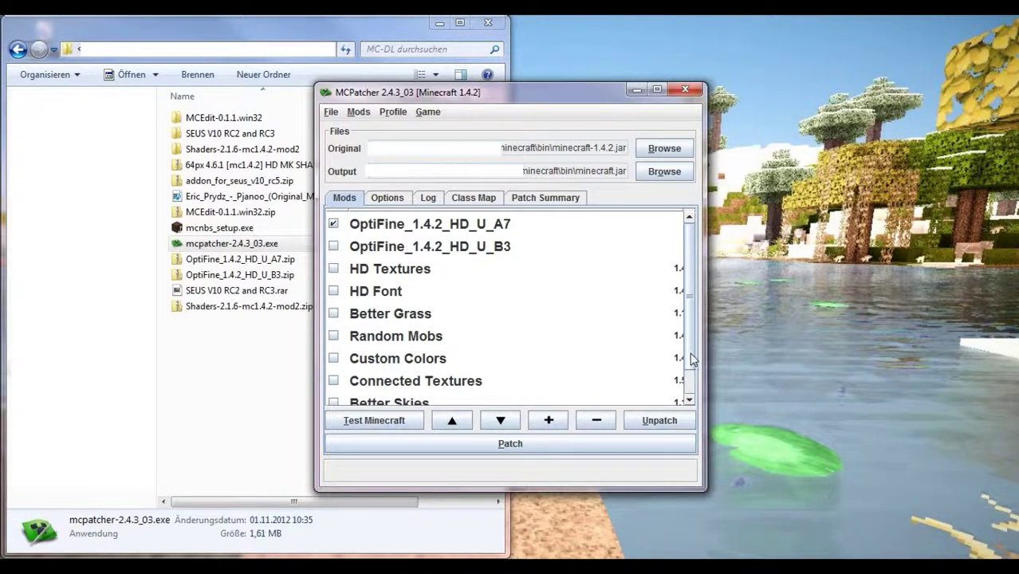
# Step: Review the list of available mods in MCPatcher and close the program
pyautogui.scroll(-1, 688, 363)
pyautogui.scroll(-1, 690, 377)
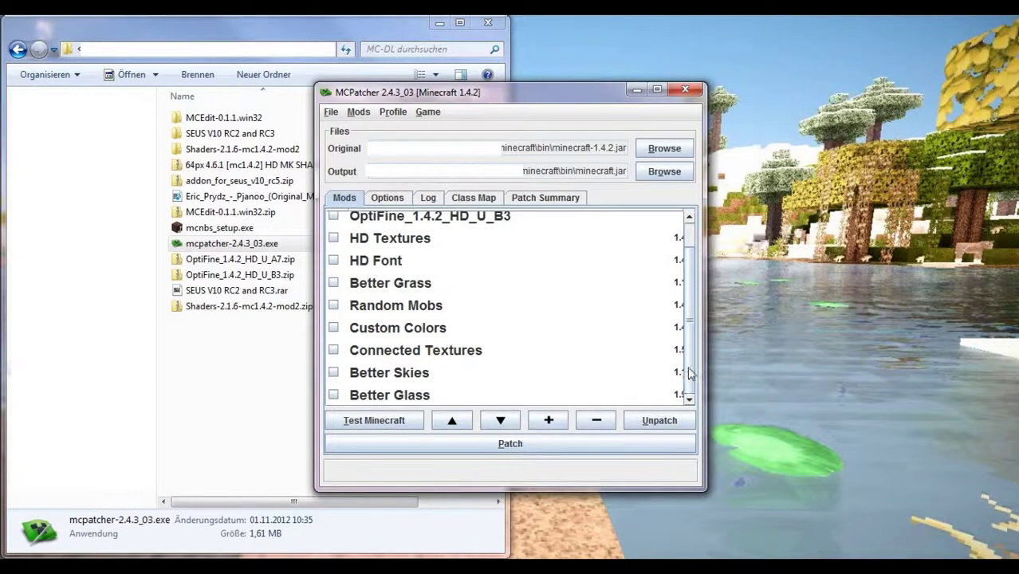
pyautogui.scroll(2, 690, 372)
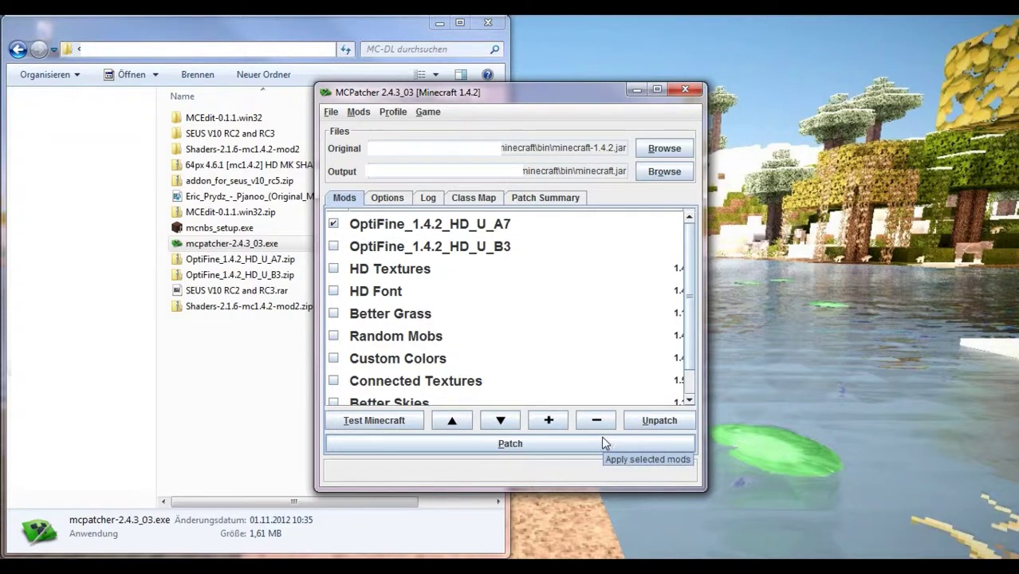
pyautogui.click(685, 90)
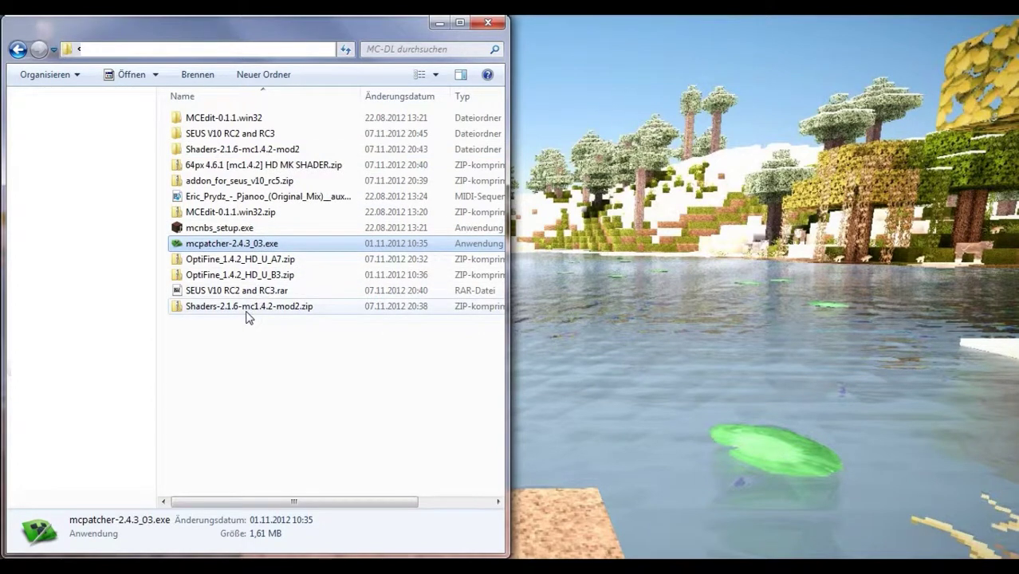
# Step: Run inst.exe from the Shaders subfolder of Shaders-2.1.6-mc1.4.2-mod2, view the Nitrous installer's local mods and close it
pyautogui.click(279, 152)
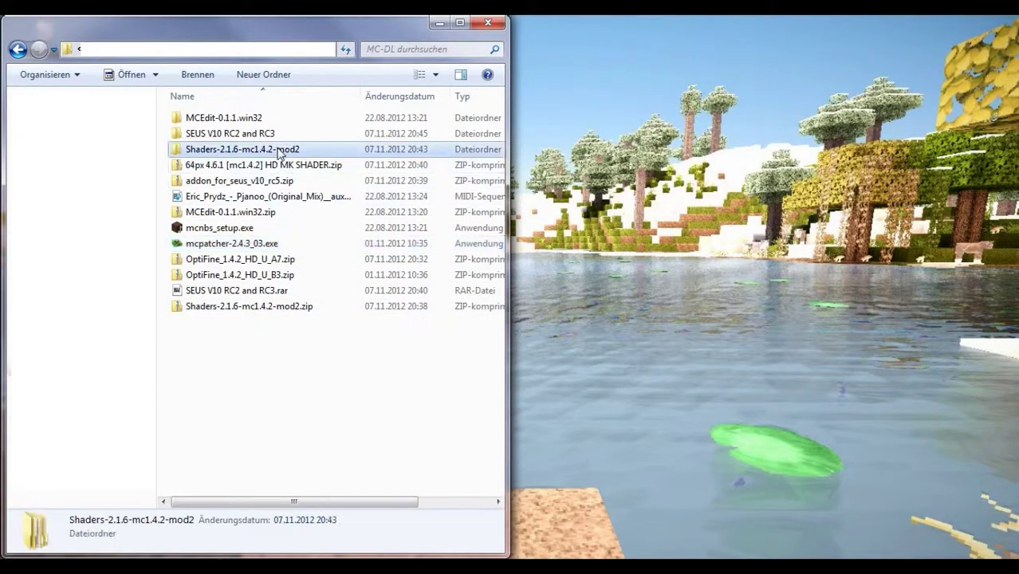
pyautogui.doubleClick(279, 152)
pyautogui.doubleClick(253, 124)
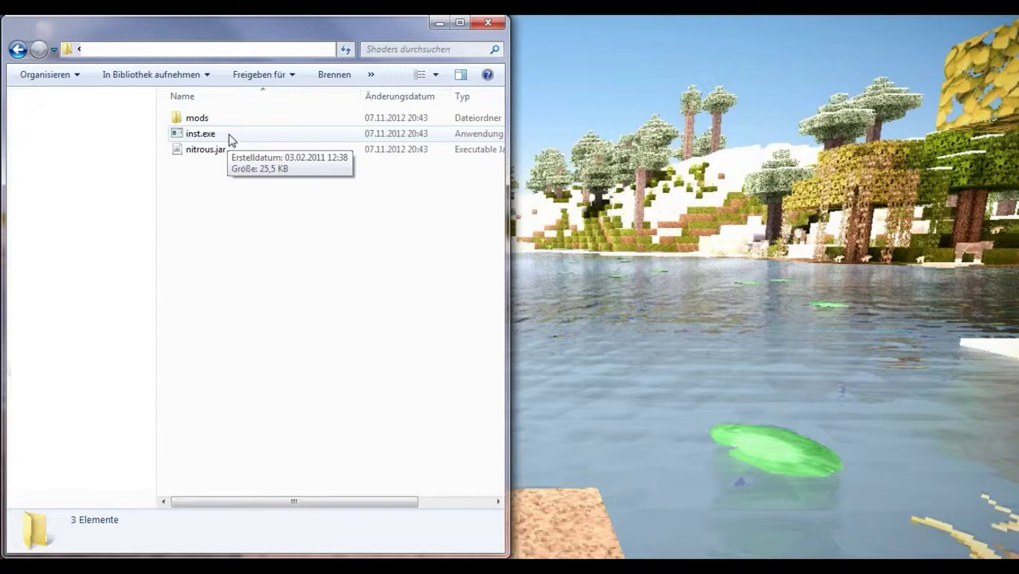
pyautogui.doubleClick(229, 136)
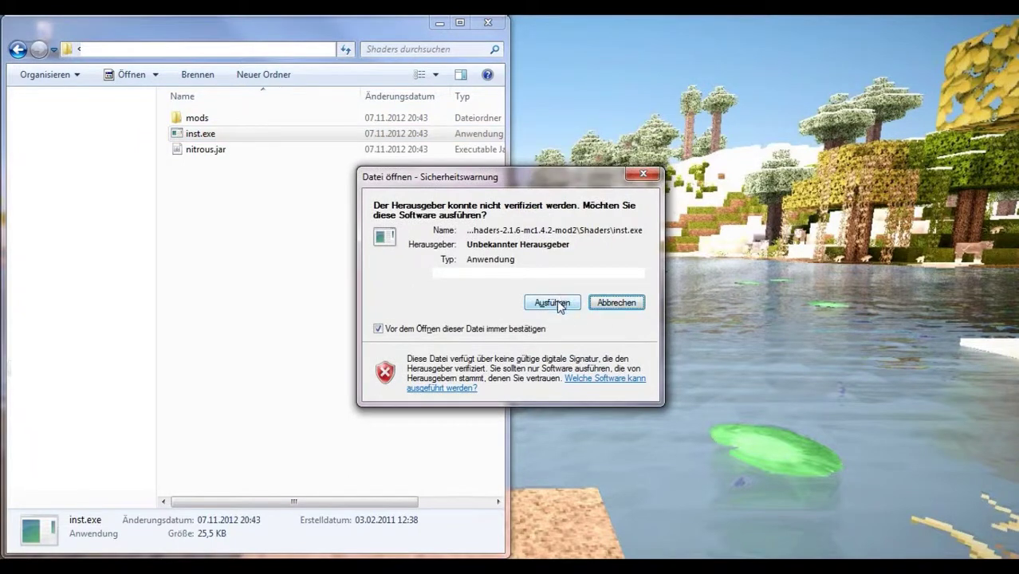
pyautogui.click(552, 304)
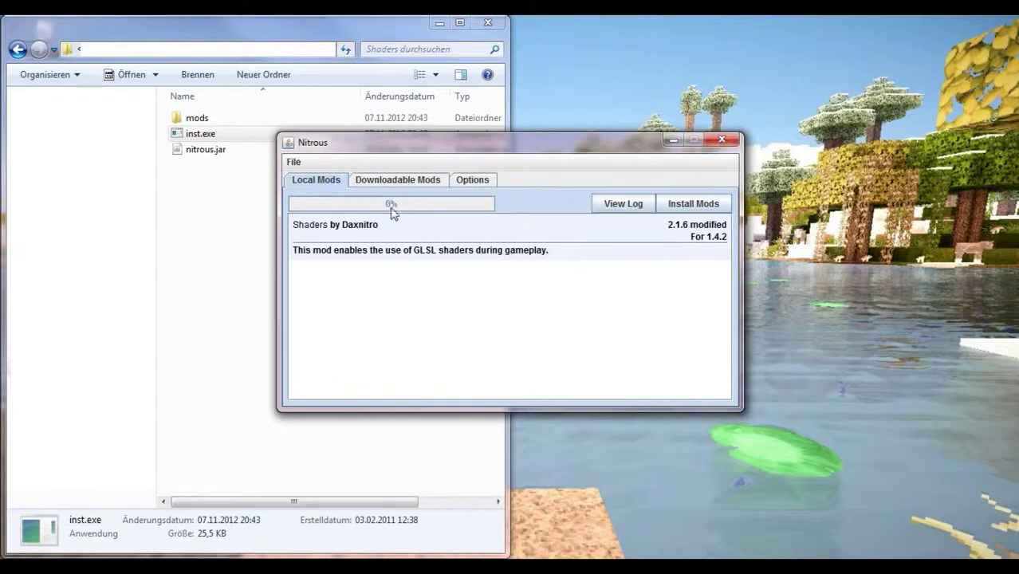
pyautogui.click(721, 140)
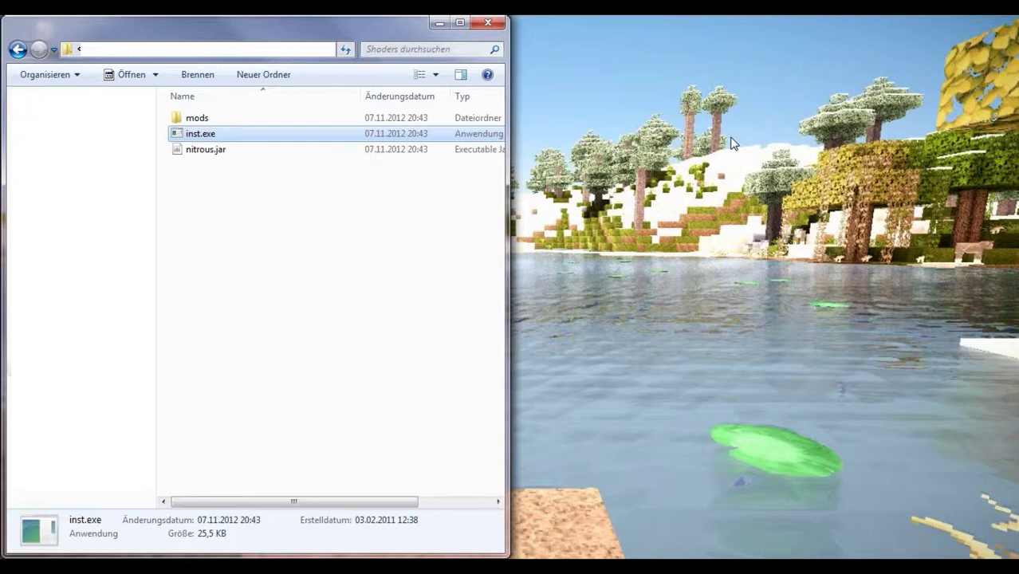
# Step: Bring up the second Explorer window and open the bin folder inside .minecraft
pyautogui.press('super+r')
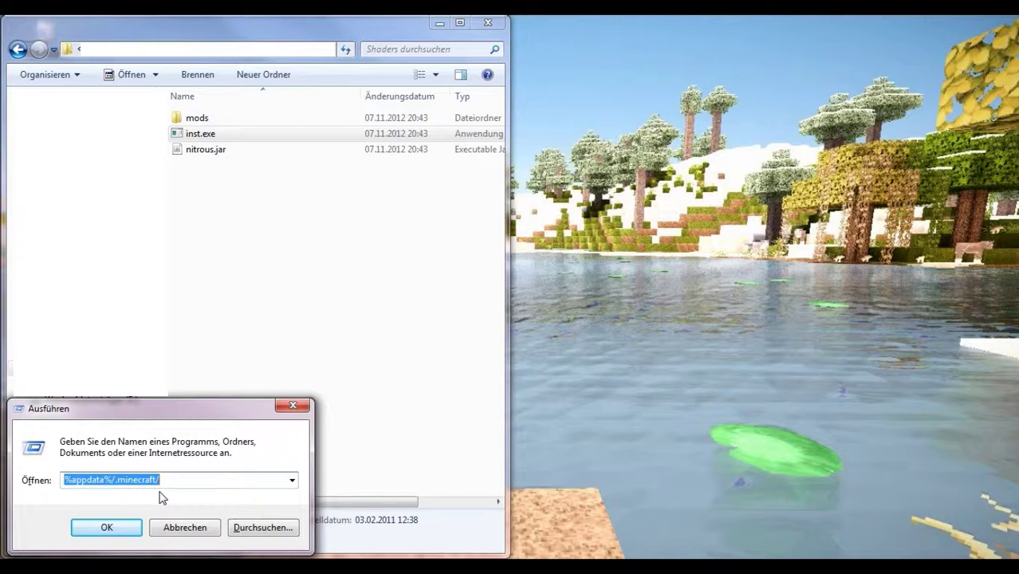
pyautogui.click(303, 406)
pyautogui.moveTo(530, 568)
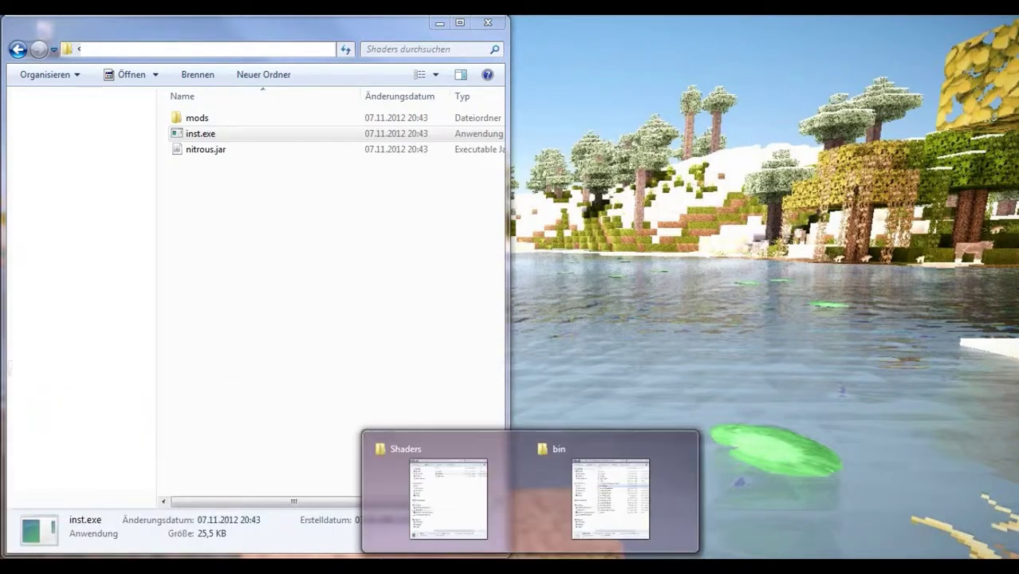
pyautogui.click(607, 494)
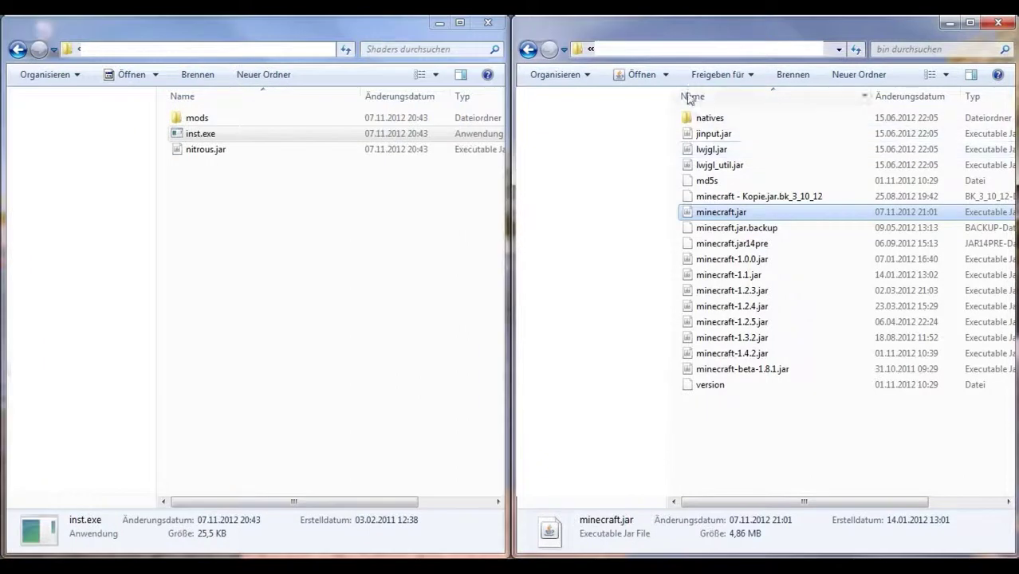
pyautogui.click(729, 56)
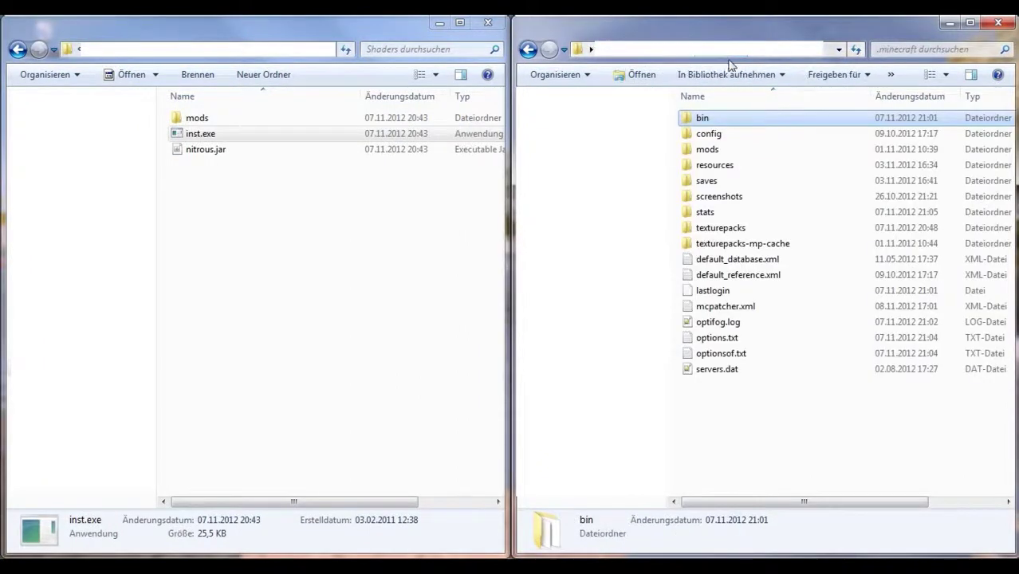
pyautogui.doubleClick(709, 122)
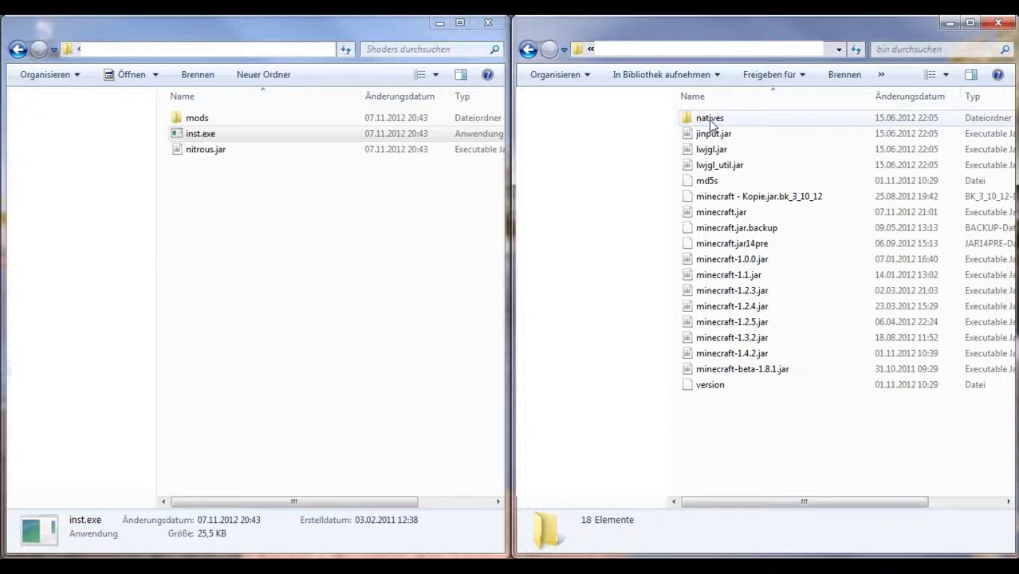
# Step: Open minecraft.jar as an archive in 7-Zip and select the shaders folder inside it
pyautogui.click(728, 215)
pyautogui.rightClick(728, 215)
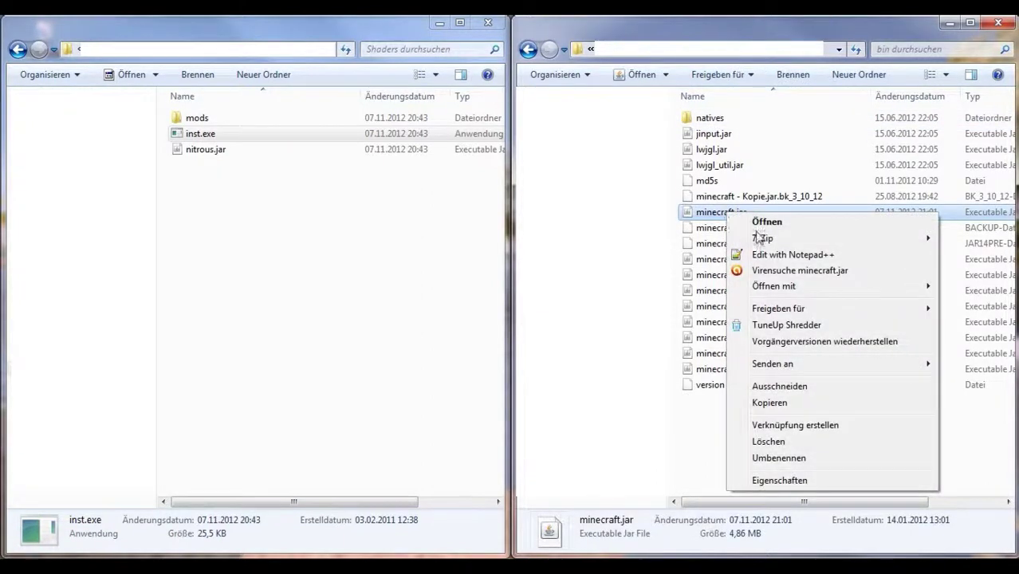
pyautogui.moveTo(759, 238)
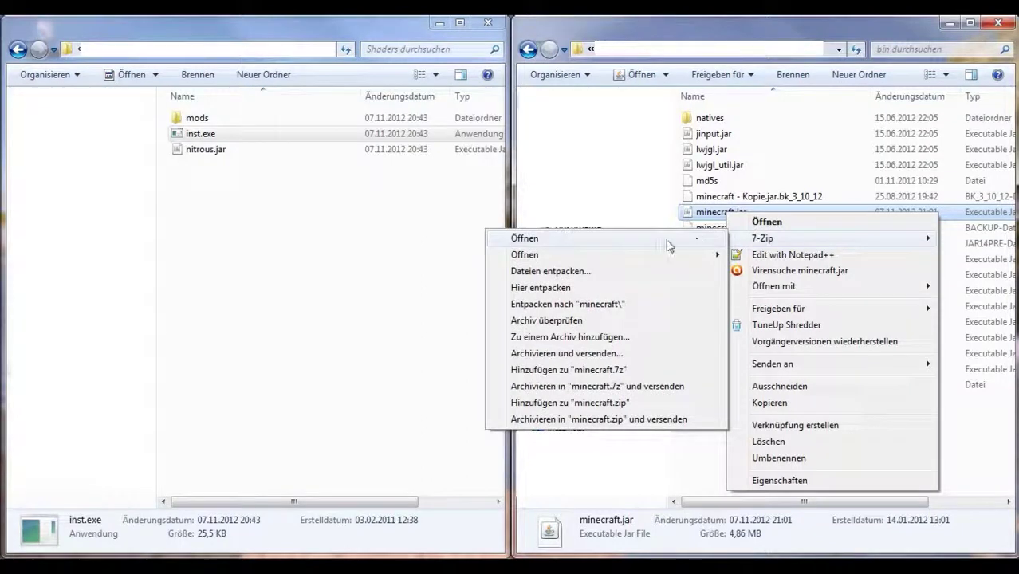
pyautogui.moveTo(622, 567)
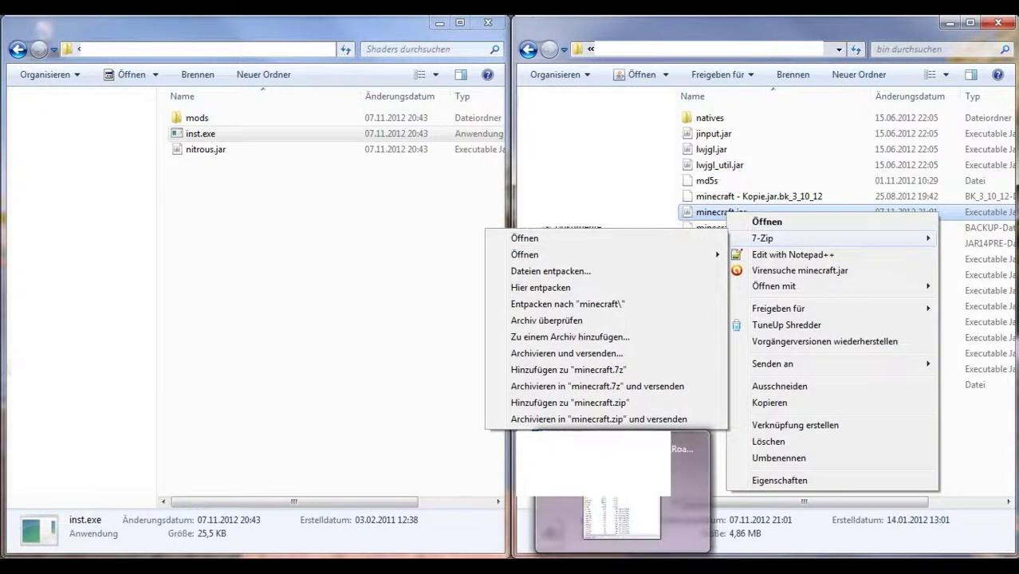
pyautogui.click(525, 238)
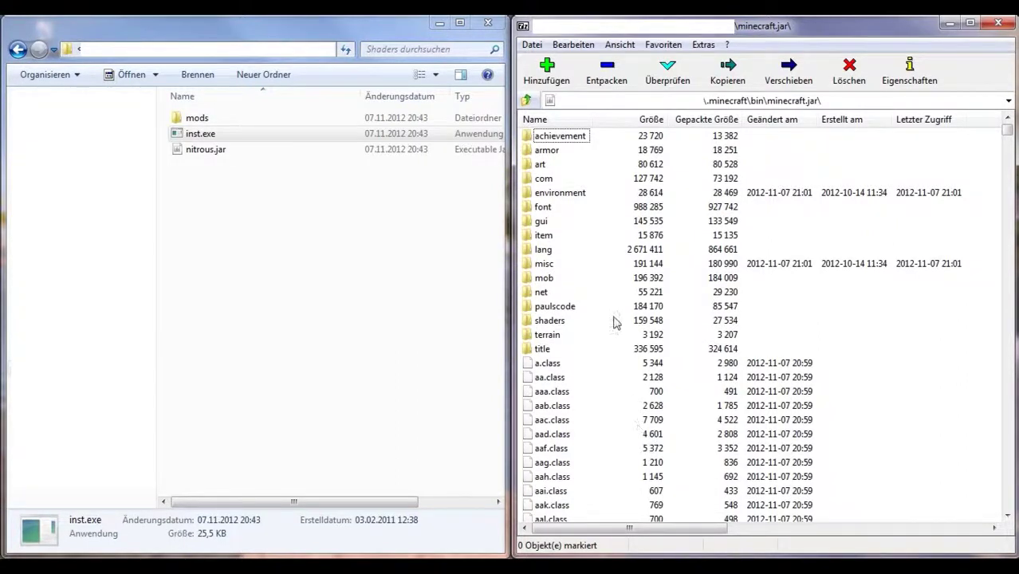
pyautogui.click(562, 323)
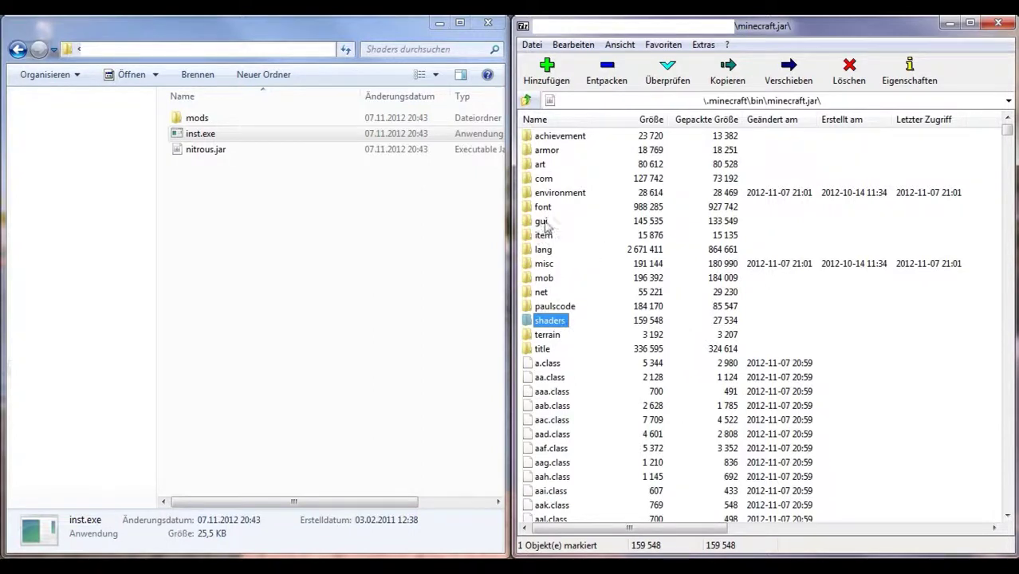
# Step: Return to the MC-DL folder and view the available file actions for SEUS V10 RC2 and RC3.rar
pyautogui.click(158, 56)
pyautogui.click(114, 58)
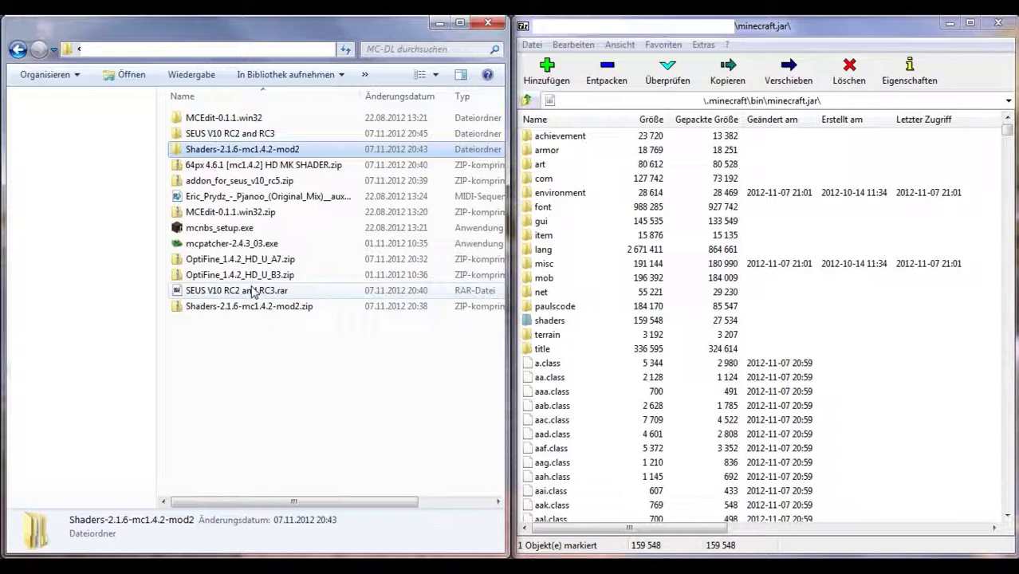
pyautogui.click(254, 292)
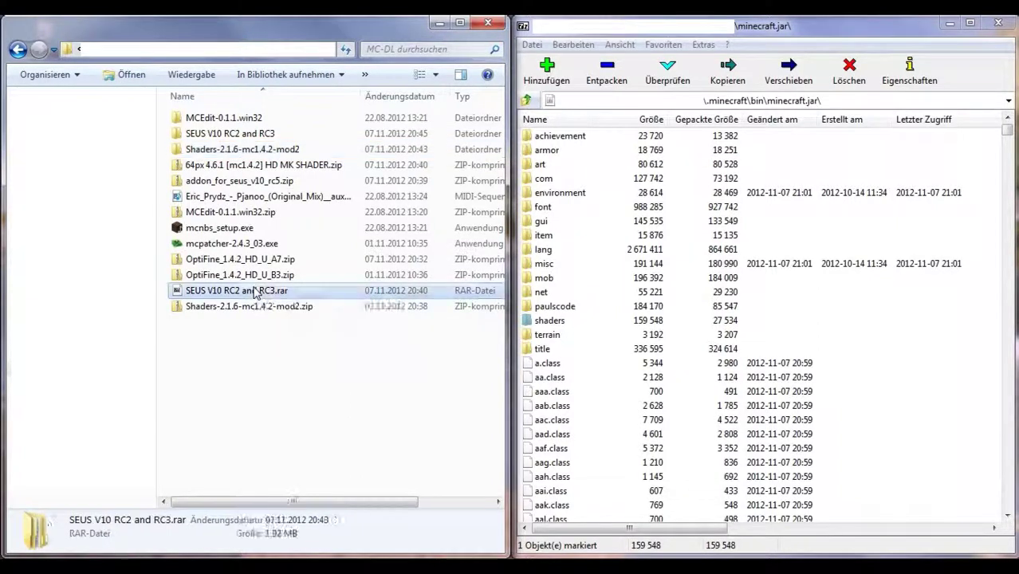
pyautogui.rightClick(254, 292)
pyautogui.moveTo(319, 316)
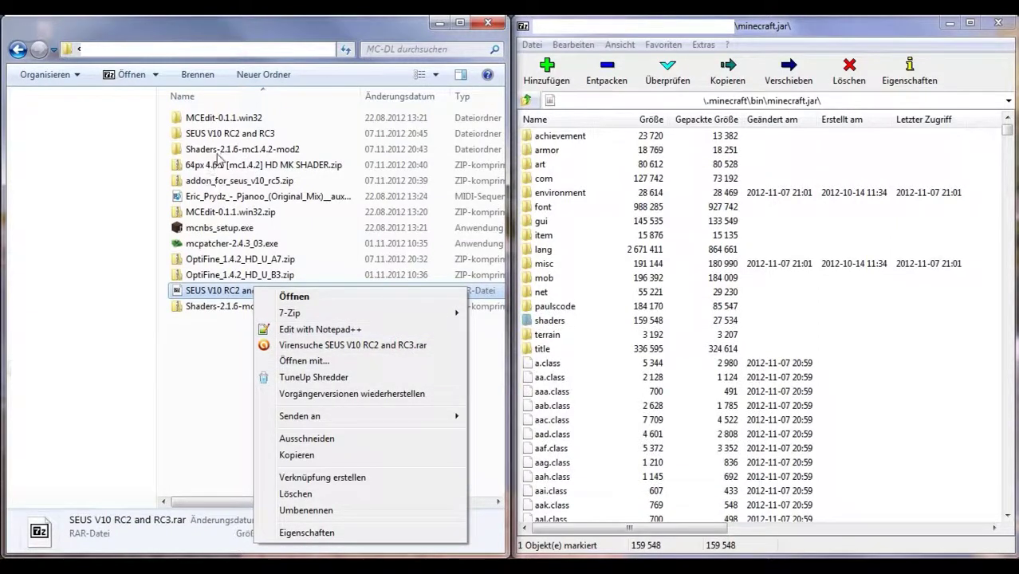
# Step: Open Shaders\mods\shaders\contents\files\shaders inside the SEUS V10 RC2 and RC3 folder
pyautogui.click(231, 139)
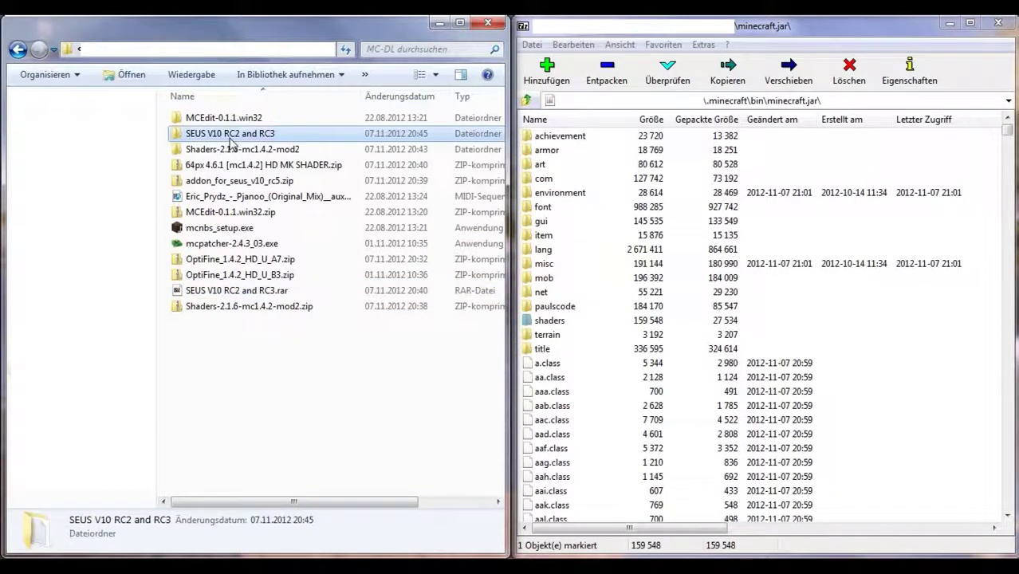
pyautogui.doubleClick(231, 142)
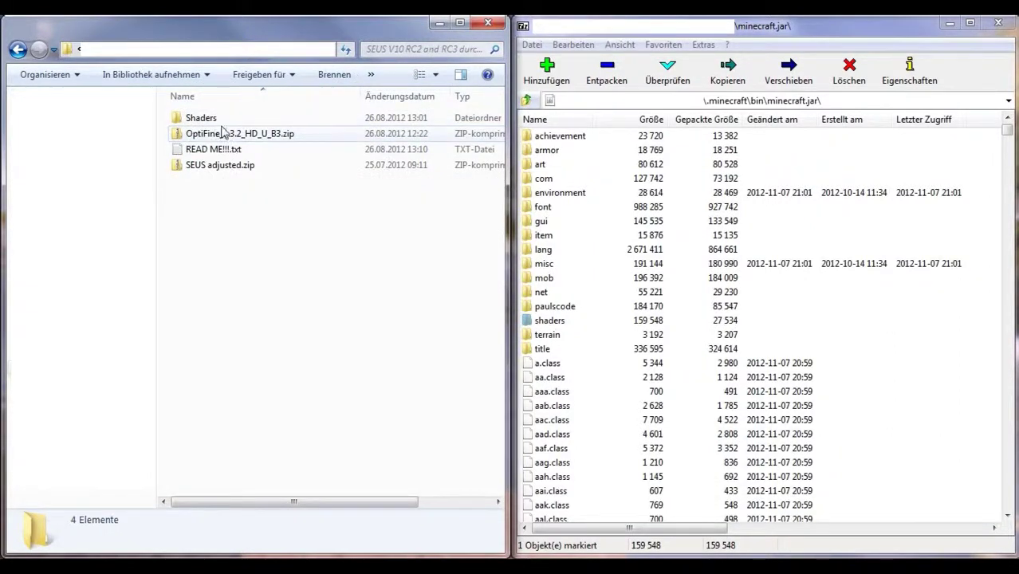
pyautogui.doubleClick(218, 122)
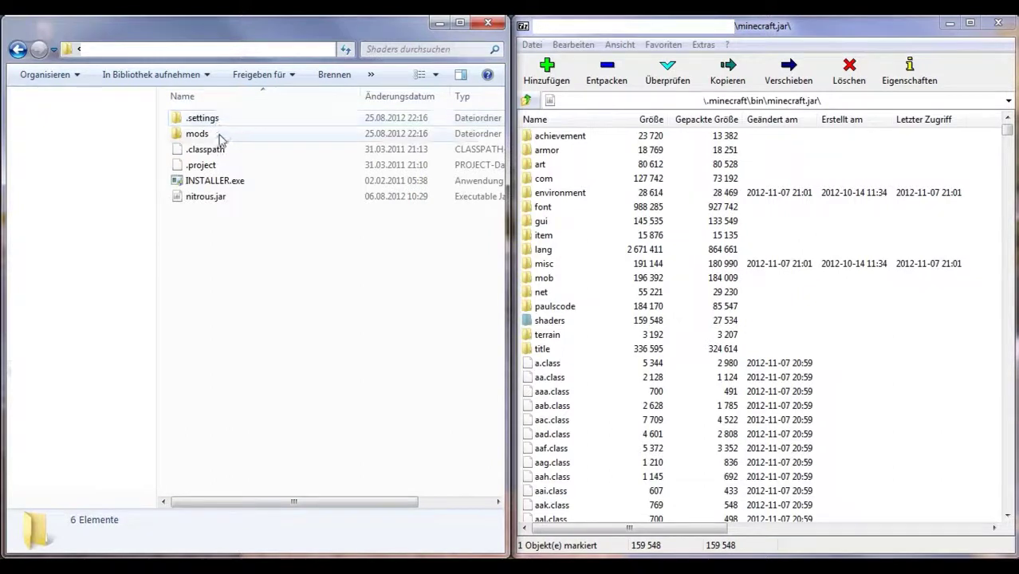
pyautogui.doubleClick(219, 138)
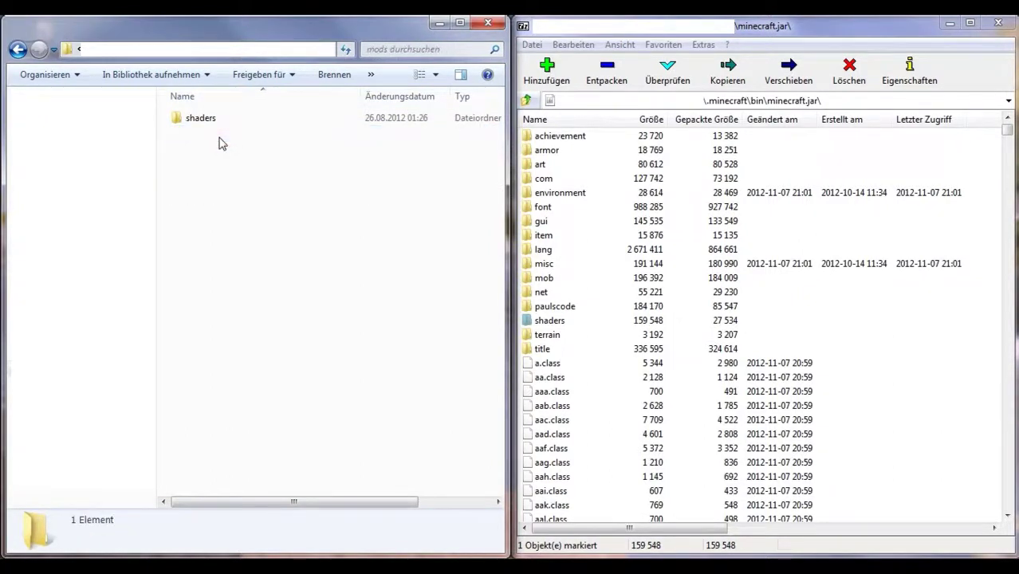
pyautogui.doubleClick(221, 124)
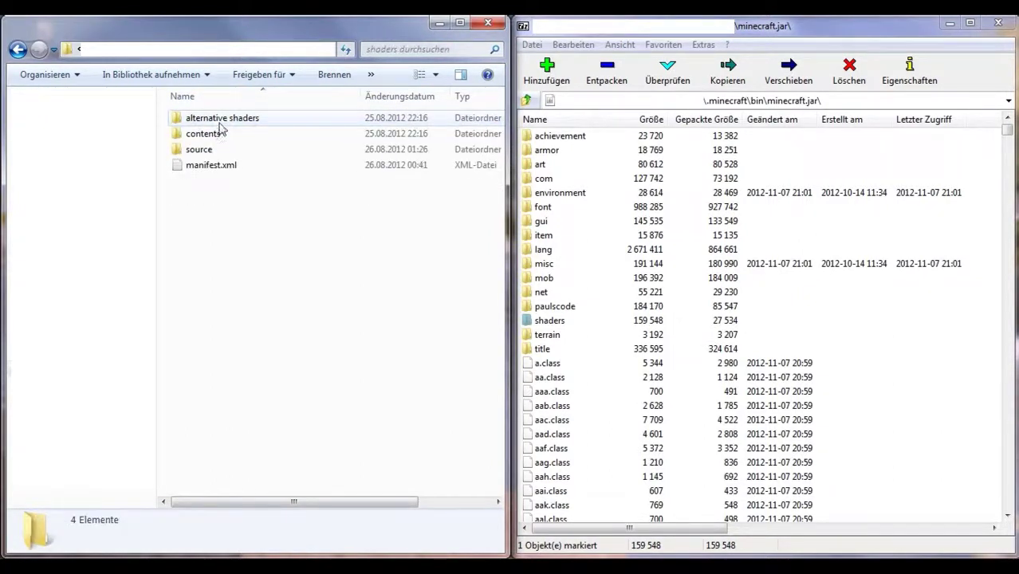
pyautogui.doubleClick(221, 133)
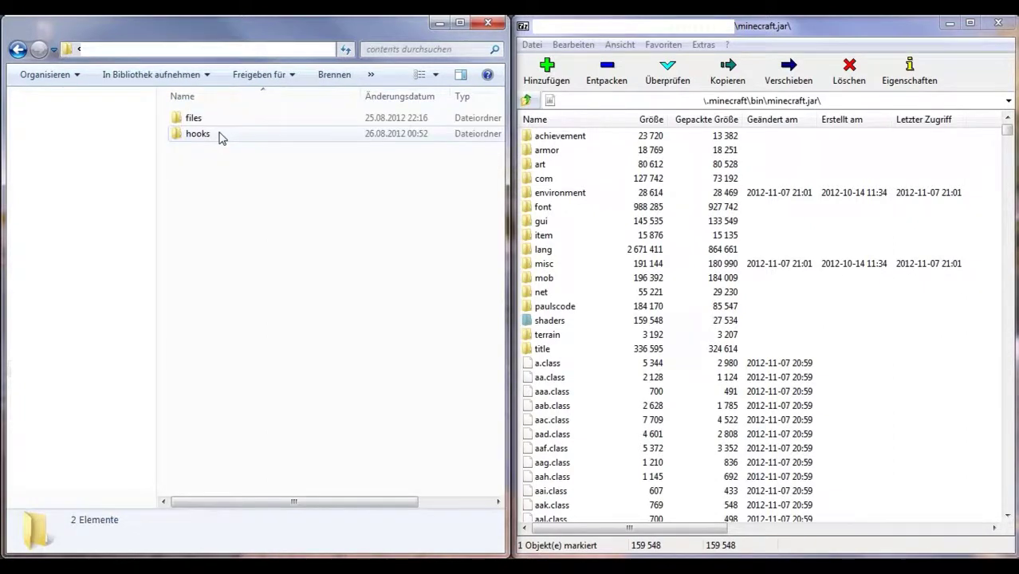
pyautogui.doubleClick(217, 123)
pyautogui.doubleClick(219, 121)
# Step: Try to copy all the SEUS shader files into the shaders folder of minecraft.jar, and return to the archive's root
pyautogui.moveTo(301, 432); pyautogui.dragTo(230, 90)
pyautogui.doubleClick(550, 320)
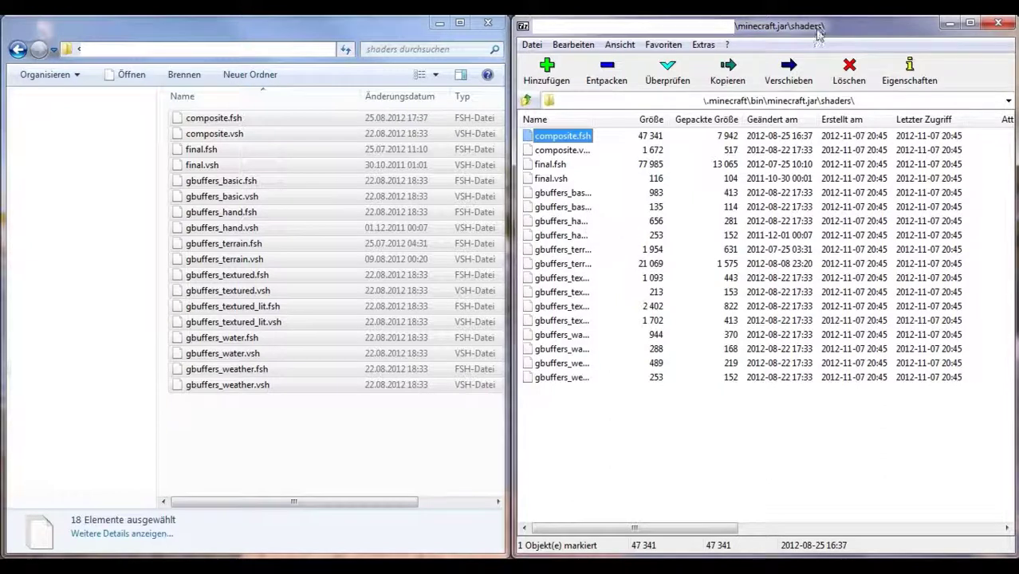
pyautogui.moveTo(211, 129); pyautogui.dragTo(633, 438)
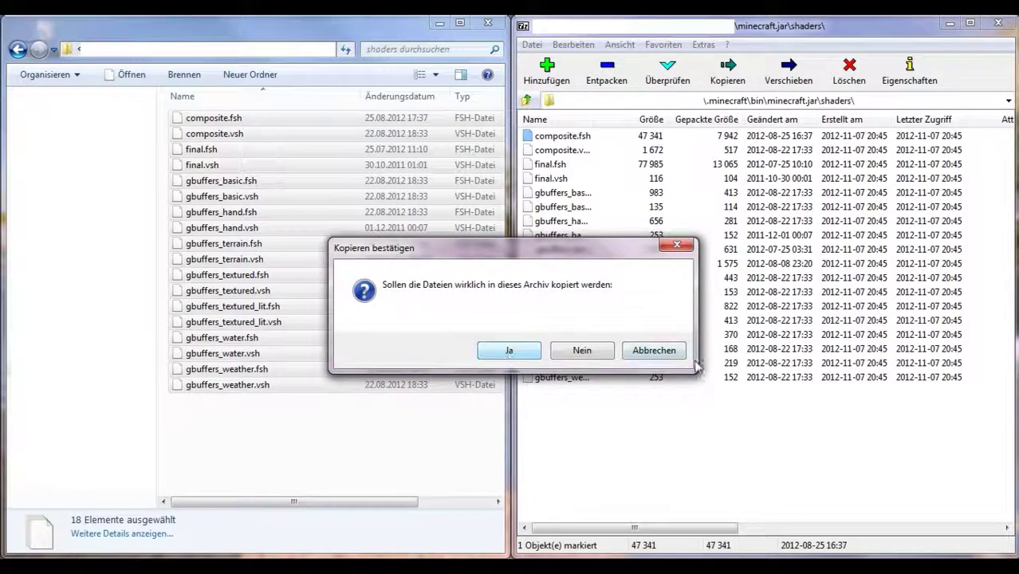
pyautogui.click(648, 350)
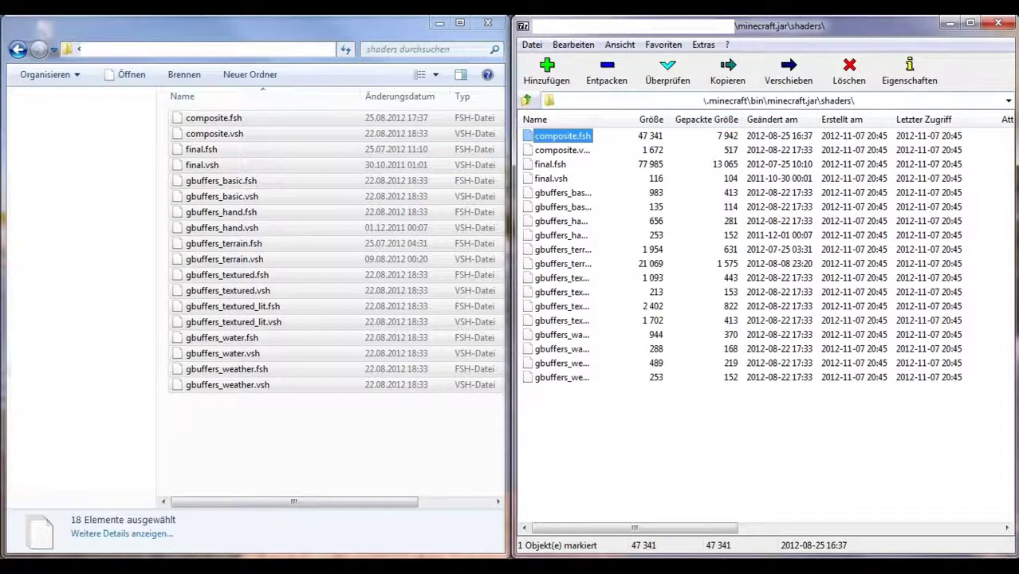
pyautogui.click(527, 101)
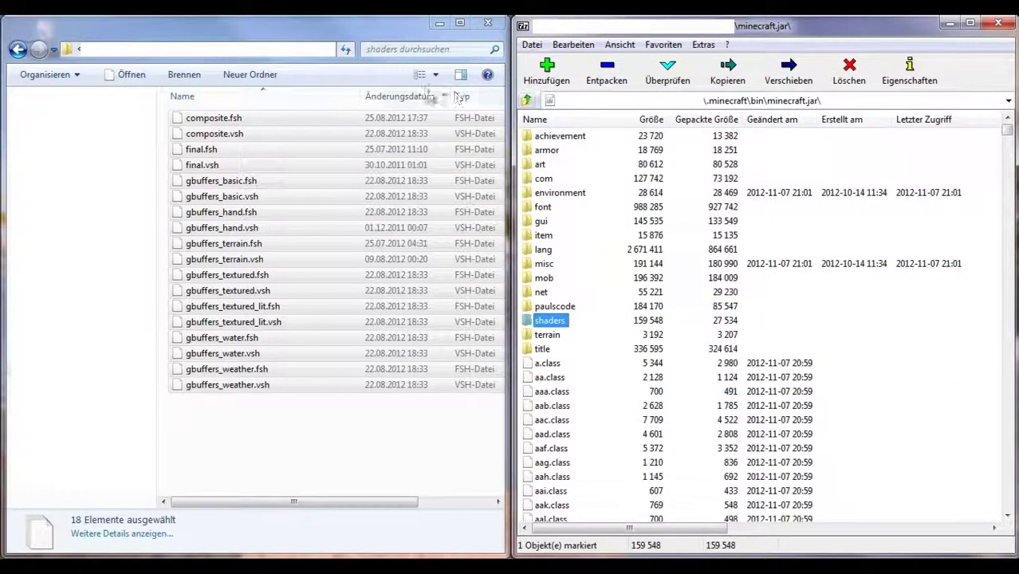
# Step: Go back to the MC-DL folder and open addon_for_seus_v10_rc5.zip as an archive in 7-Zip
pyautogui.click(144, 54)
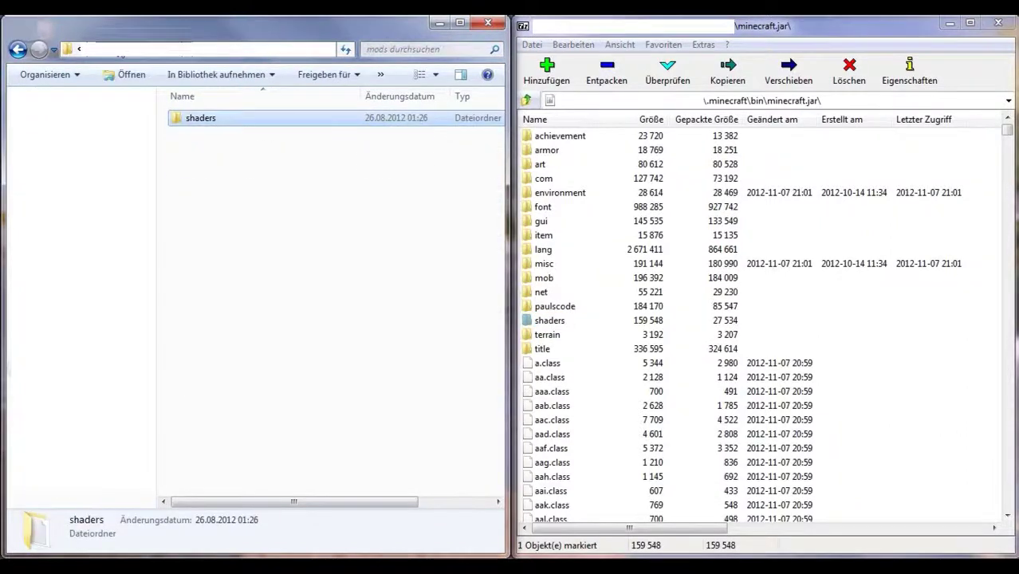
pyautogui.hotkey('alt', 'Up')
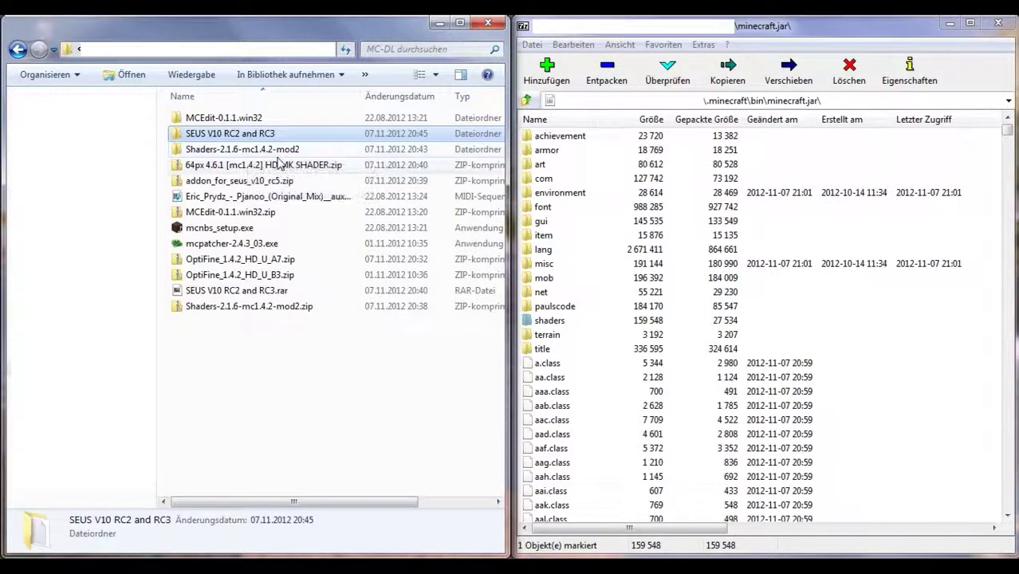
pyautogui.click(279, 182)
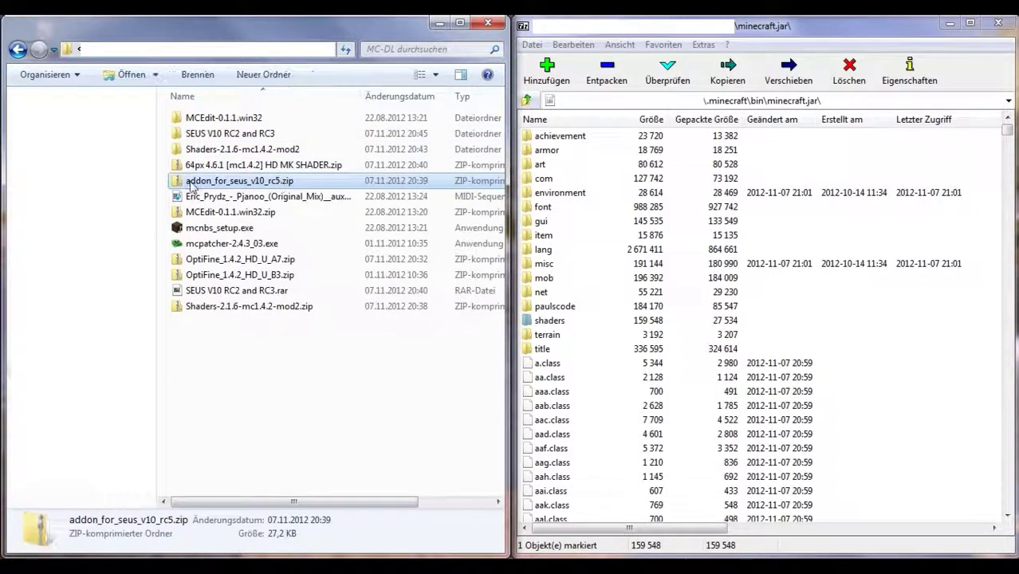
pyautogui.rightClick(232, 183)
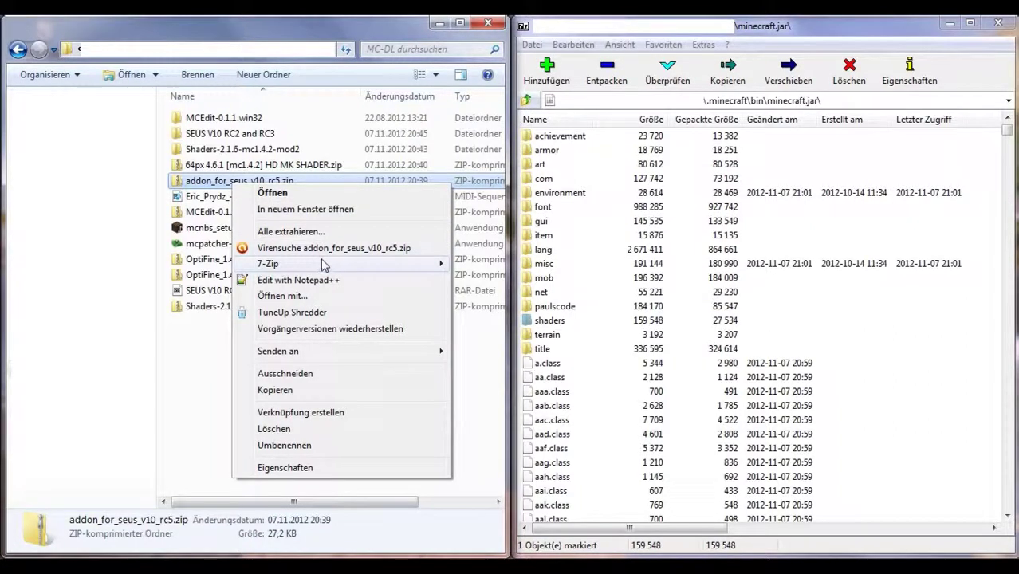
pyautogui.moveTo(324, 265)
pyautogui.click(480, 264)
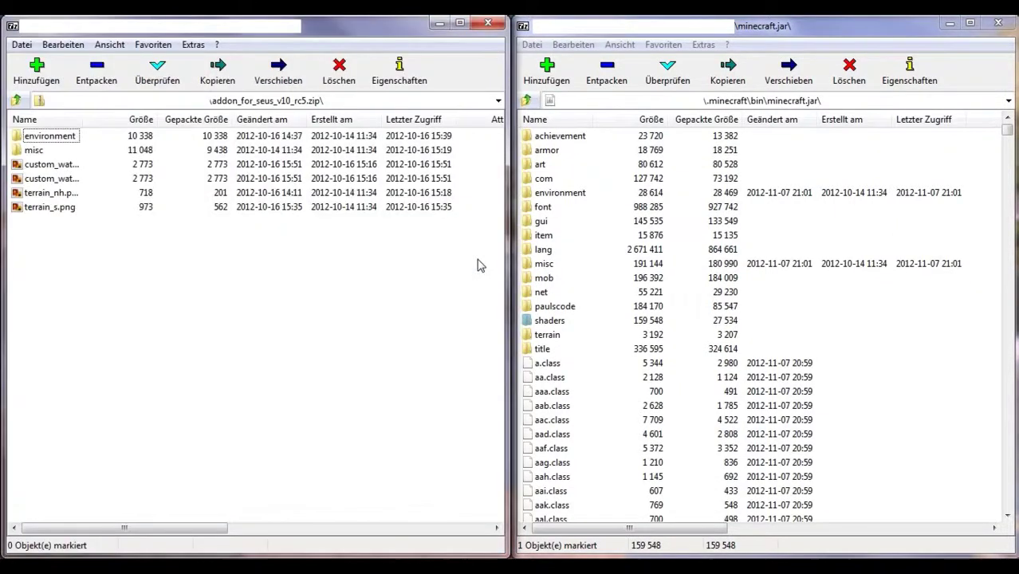
# Step: Try to copy the entire contents of addon_for_seus_v10_rc5.zip into the root of minecraft.jar
pyautogui.moveTo(226, 383); pyautogui.dragTo(670, 420)
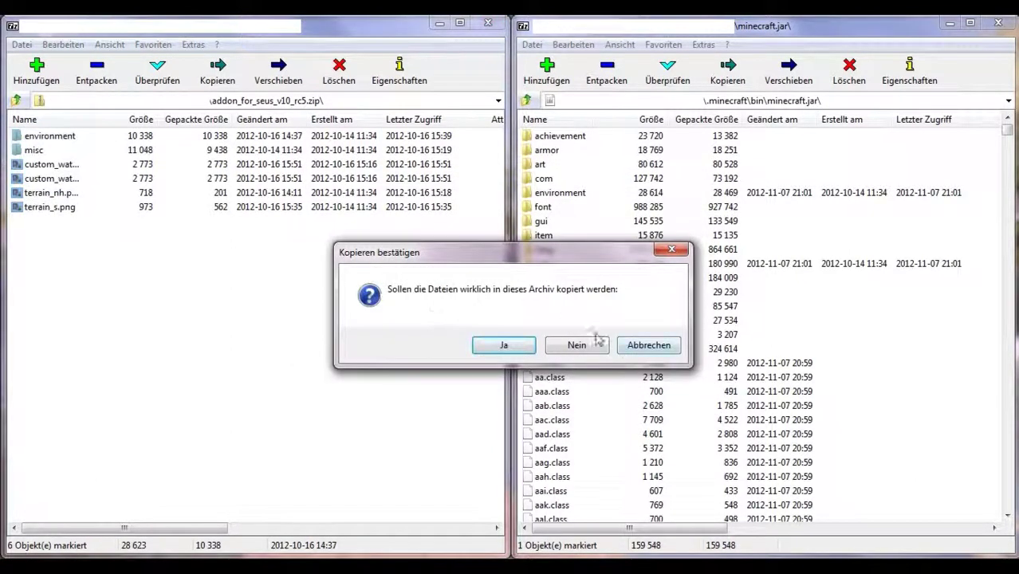
pyautogui.click(661, 345)
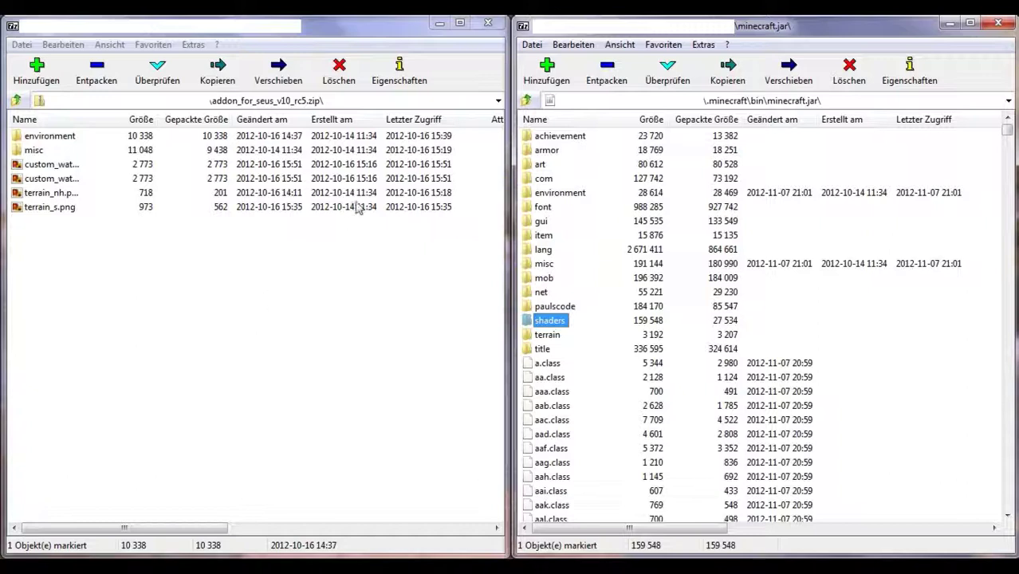
# Step: Close the addon_for_seus_v10_rc5.zip and minecraft.jar archives and peek at the desktop
pyautogui.click(488, 26)
pyautogui.click(488, 24)
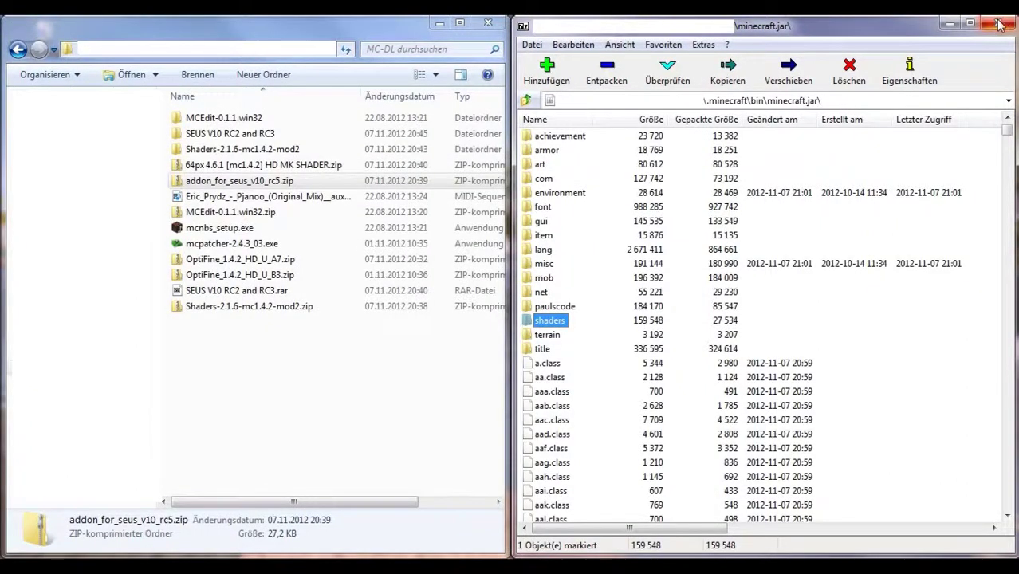
pyautogui.click(998, 23)
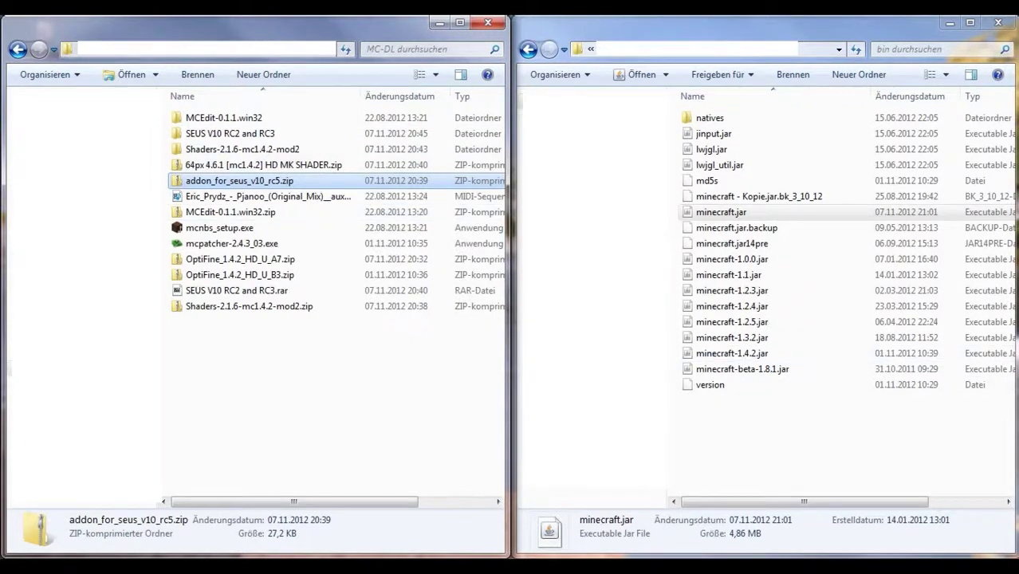
pyautogui.moveTo(1016, 556)
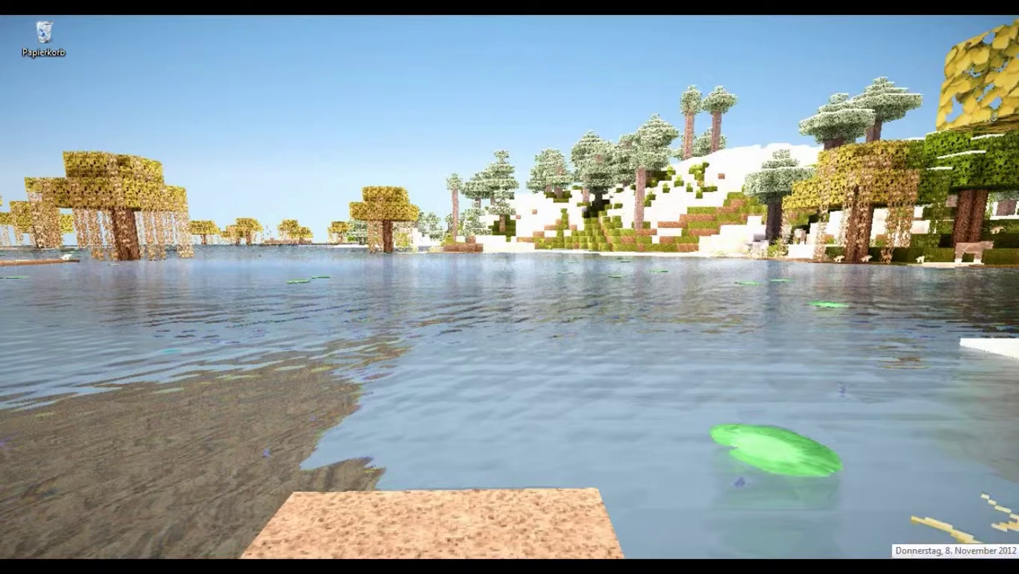